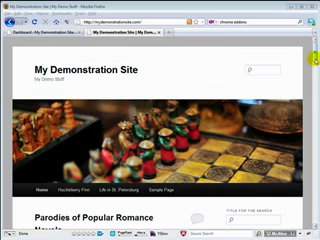
pyautogui.moveTo(315, 45); pyautogui.dragTo(315, 68)
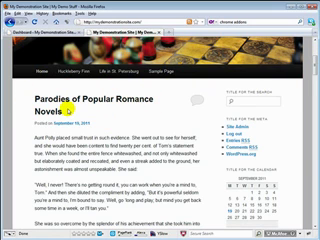
# Step: View the Parodies of Popular Romance Novels post on its own page, then return home
pyautogui.click(55, 100)
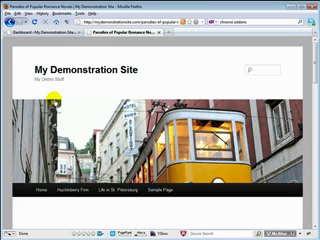
pyautogui.scroll(-3, 66, 92)
pyautogui.scroll(-2, 66, 92)
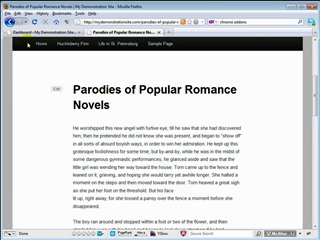
pyautogui.click(40, 44)
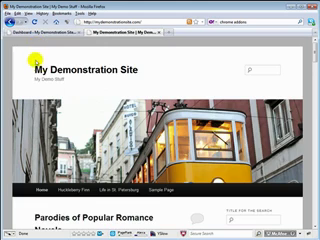
pyautogui.scroll(-3, 36, 62)
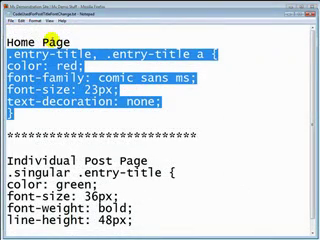
# Step: Copy the .entry-title notes block: red, comic sans ms, 23px, no underline
pyautogui.click(48, 80)
pyautogui.scroll(-1, 48, 80)
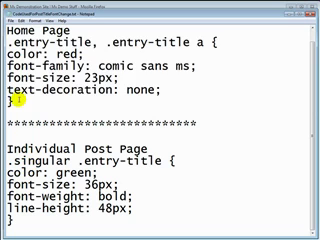
pyautogui.moveTo(12, 101); pyautogui.dragTo(8, 42)
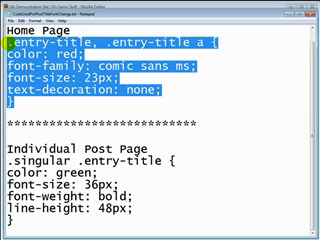
pyautogui.rightClick(10, 45)
pyautogui.click(33, 66)
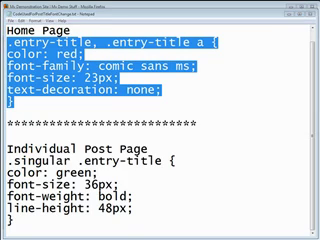
pyautogui.hotkey('alt', 'Tab')
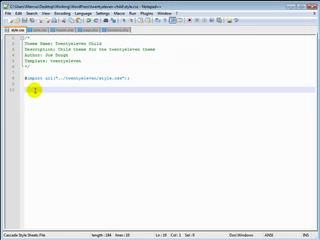
# Step: Paste the red Comic Sans .entry-title rules onto empty line 10 and save style.css
pyautogui.rightClick(34, 91)
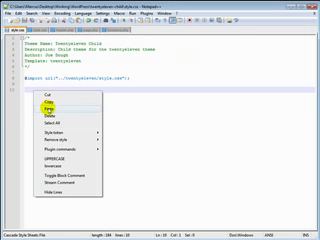
pyautogui.click(48, 108)
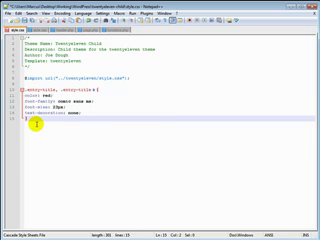
pyautogui.click(20, 19)
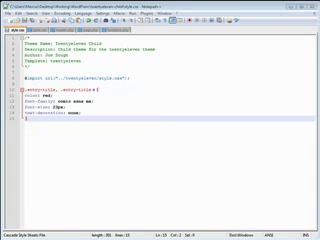
# Step: Upload local style.css to the twentyeleven-child folder, confirming the file replacement
pyautogui.hotkey('alt', 'Tab')
pyautogui.rightClick(19, 84)
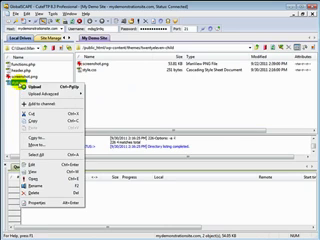
pyautogui.click(33, 87)
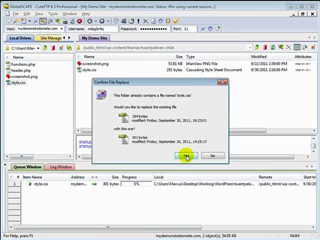
pyautogui.click(187, 157)
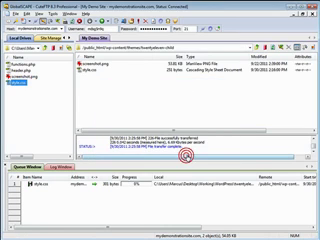
pyautogui.click(291, 10)
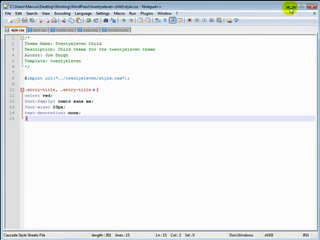
# Step: Reload the home page to see the red Comic Sans title, then open the Parodies post
pyautogui.click(291, 10)
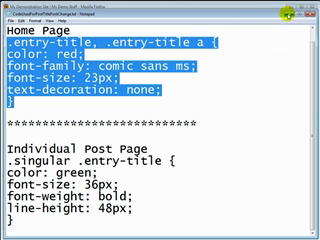
pyautogui.click(288, 12)
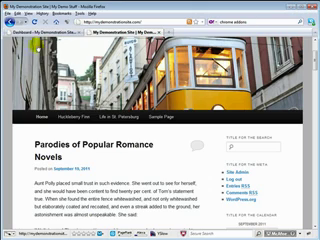
pyautogui.click(38, 121)
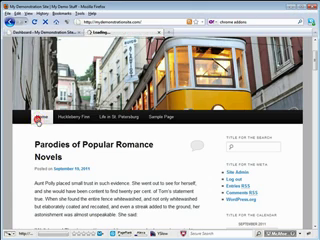
pyautogui.scroll(-2, 36, 135)
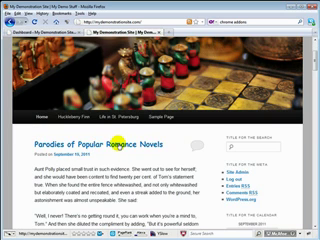
pyautogui.click(122, 146)
pyautogui.scroll(-1, 118, 142)
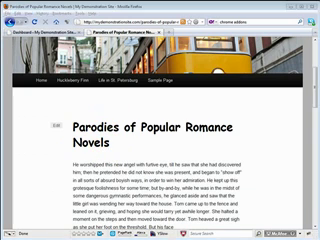
# Step: Copy the green, 36px, bold .singular .entry-title block from the Notepad notes
pyautogui.hotkey('alt', 'Tab')
pyautogui.moveTo(8, 160)
pyautogui.mouseDown()
pyautogui.moveTo(12, 214)
pyautogui.moveTo(20, 222)
pyautogui.mouseUp()
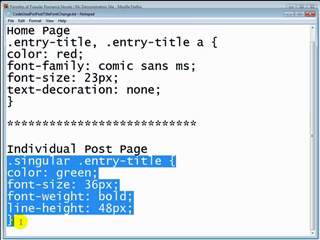
pyautogui.rightClick(52, 178)
pyautogui.click(66, 200)
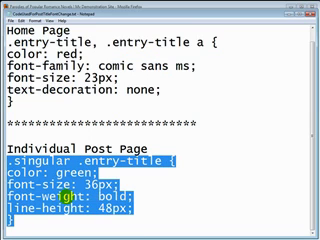
pyautogui.click(75, 196)
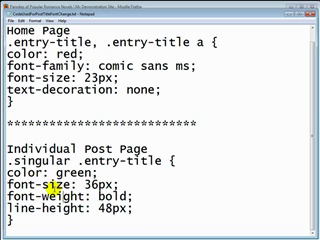
pyautogui.moveTo(12, 220); pyautogui.dragTo(8, 160)
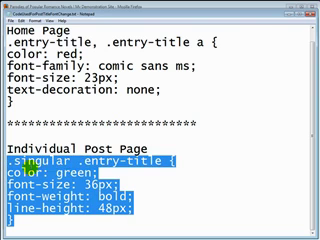
pyautogui.rightClick(28, 170)
pyautogui.click(46, 188)
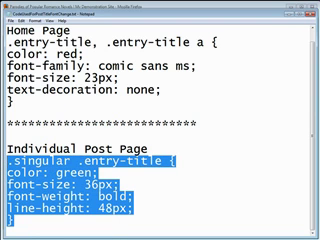
pyautogui.hotkey('alt', 'Tab')
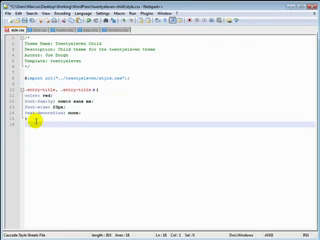
# Step: Paste the green .singular .entry-title rules below the home-page rules and save
pyautogui.hotkey('ctrl', 'v')
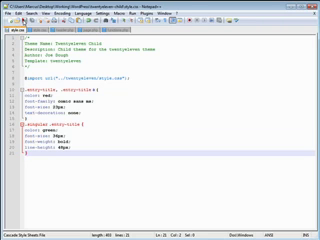
pyautogui.hotkey('ctrl', 's')
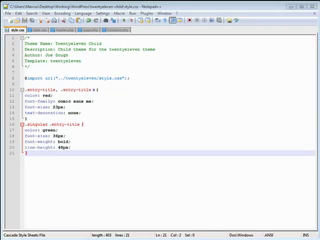
pyautogui.hotkey('alt', 'Tab')
# Step: Upload the green-title style.css through CuteFTP, overwriting the server copy
pyautogui.rightClick(18, 83)
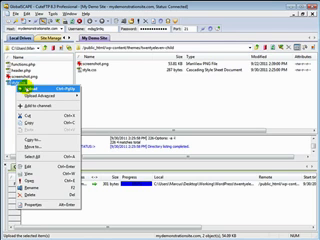
pyautogui.click(33, 89)
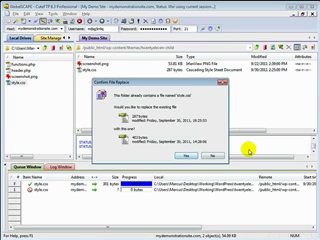
pyautogui.click(181, 157)
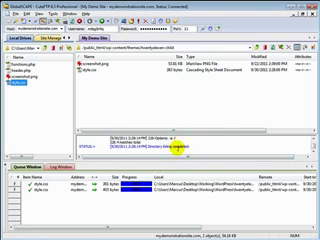
pyautogui.click(289, 10)
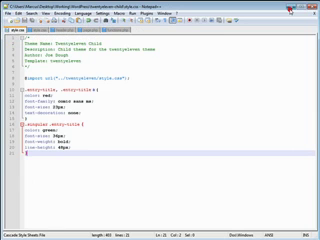
# Step: Minimize Notepad++ and Notepad, then reload the Parodies post page to check its title
pyautogui.click(289, 8)
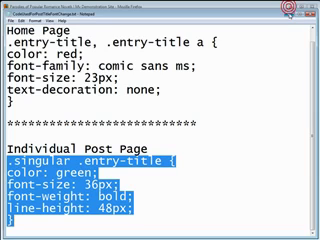
pyautogui.click(288, 8)
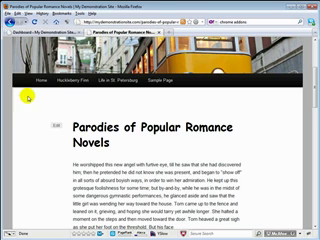
pyautogui.click(33, 22)
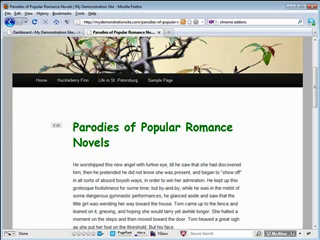
pyautogui.click(33, 33)
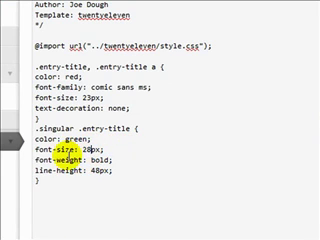
pyautogui.scroll(-3, 60, 230)
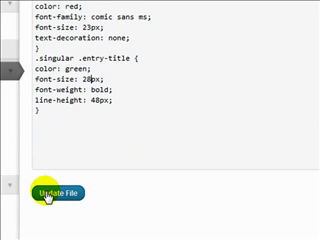
# Step: Save the child stylesheet with the 28px .singular .entry-title font size via Update File
pyautogui.click(47, 196)
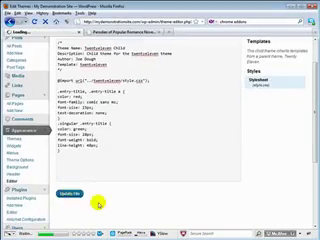
# Step: Reload the Parodies of Popular Romance Novels post to view its 28px green title
pyautogui.click(120, 32)
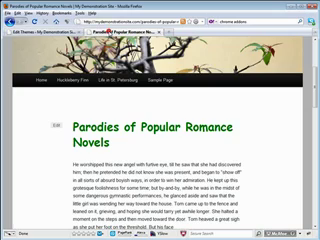
pyautogui.click(34, 21)
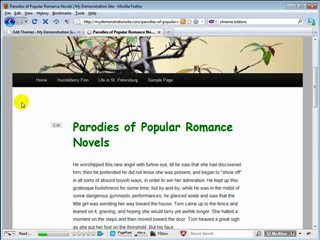